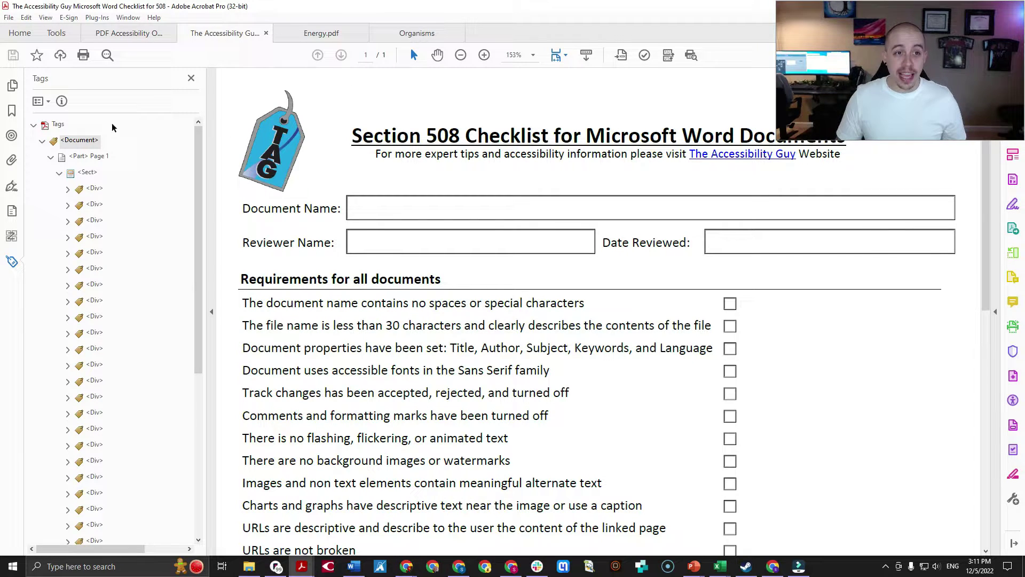
Show the Tags panel for the checklist PDF and select its first Div tag, the logo
right_click(13, 278)
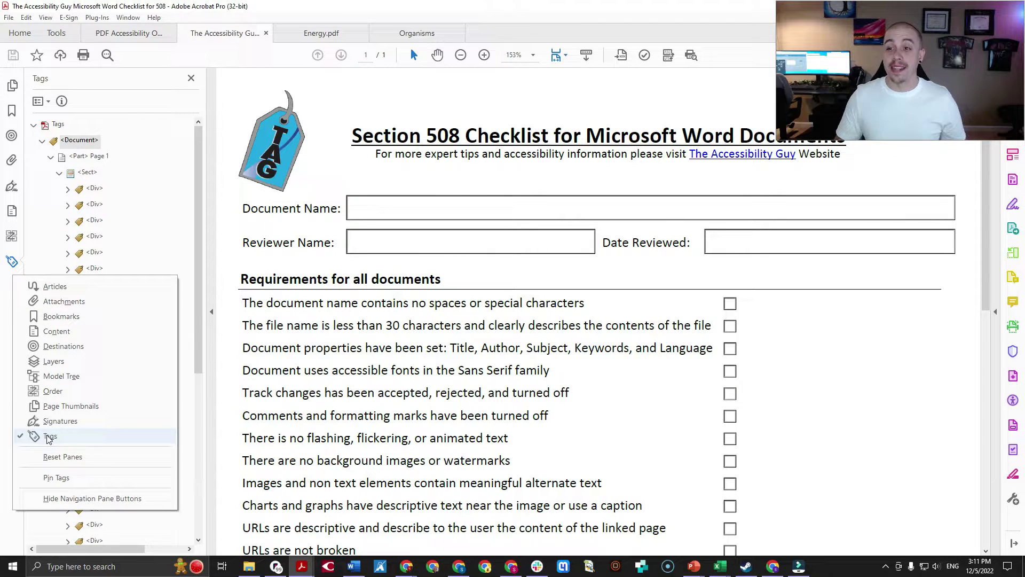
left_click(90, 175)
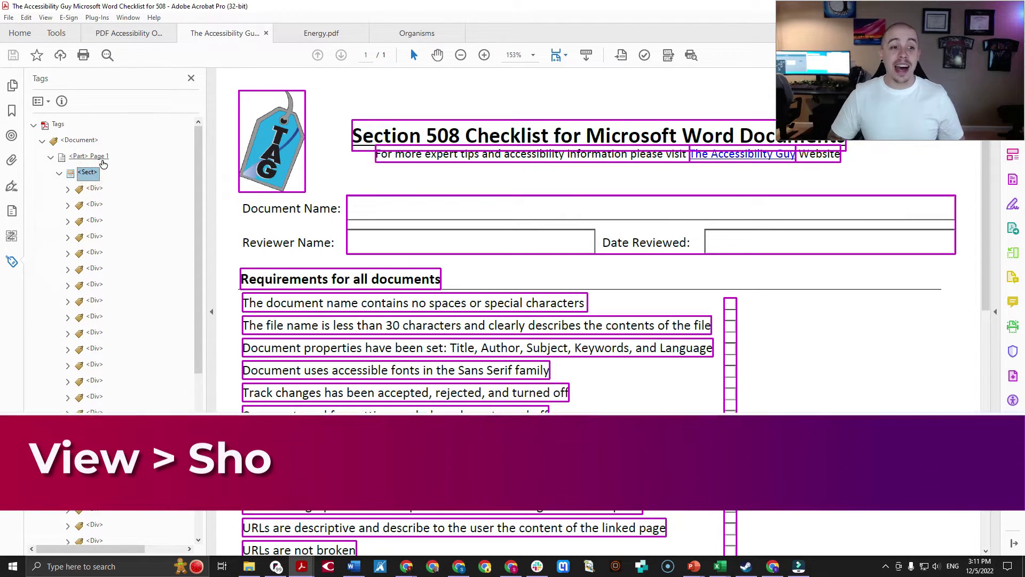
key("Down")
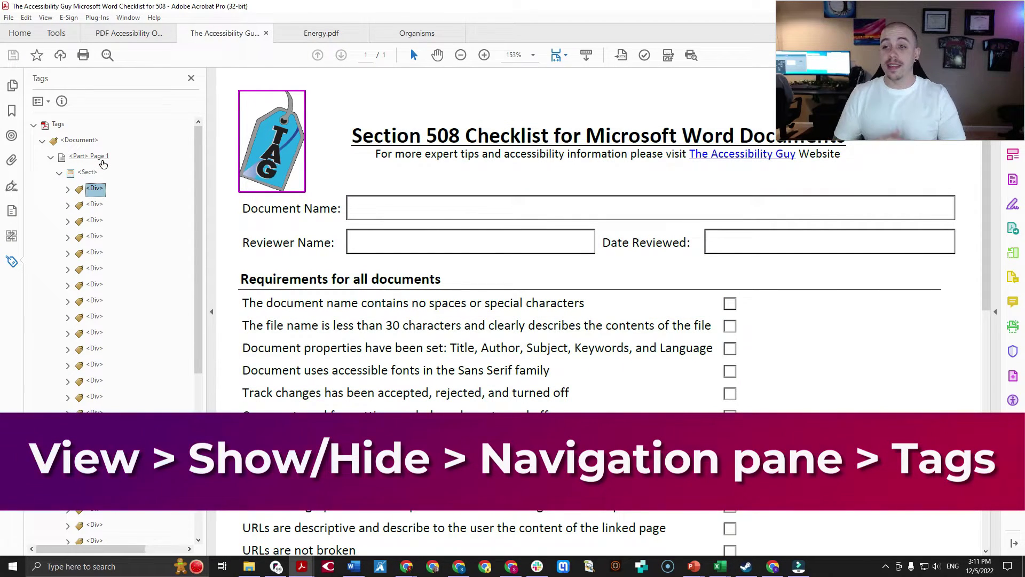
left_click(59, 172)
left_click(79, 140)
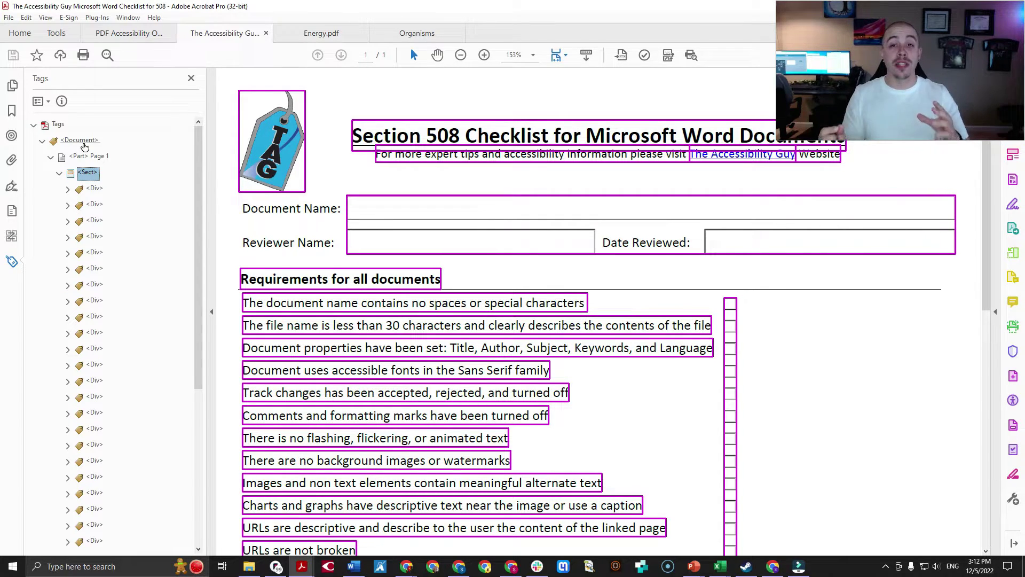
Expand the first three Div tags to reveal the Figure, H1, H2 and Link tags inside
key("Down")
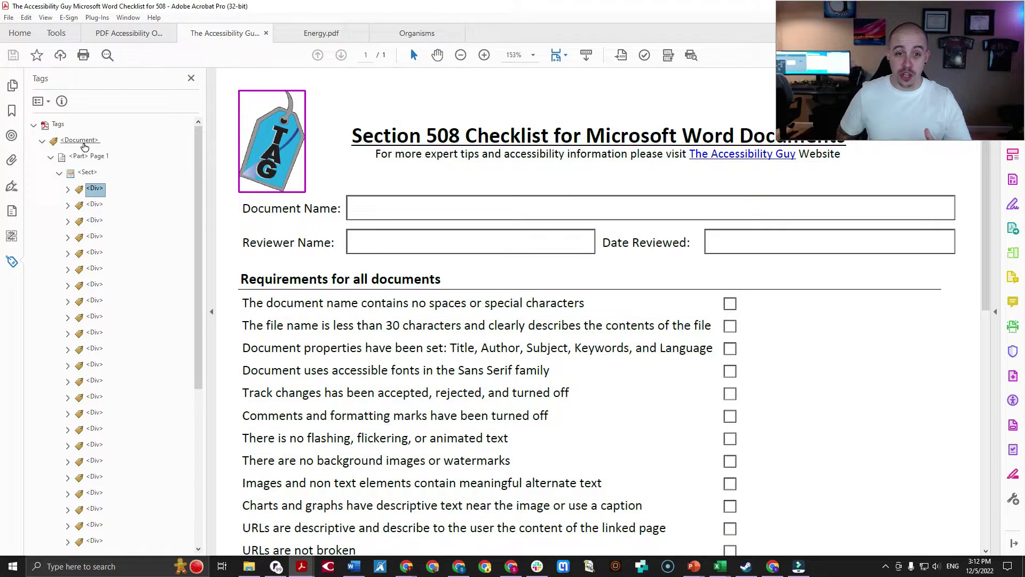
key("Right")
key("Down")
key("Down")
key("Down")
key("Right")
key("Down")
key("Down")
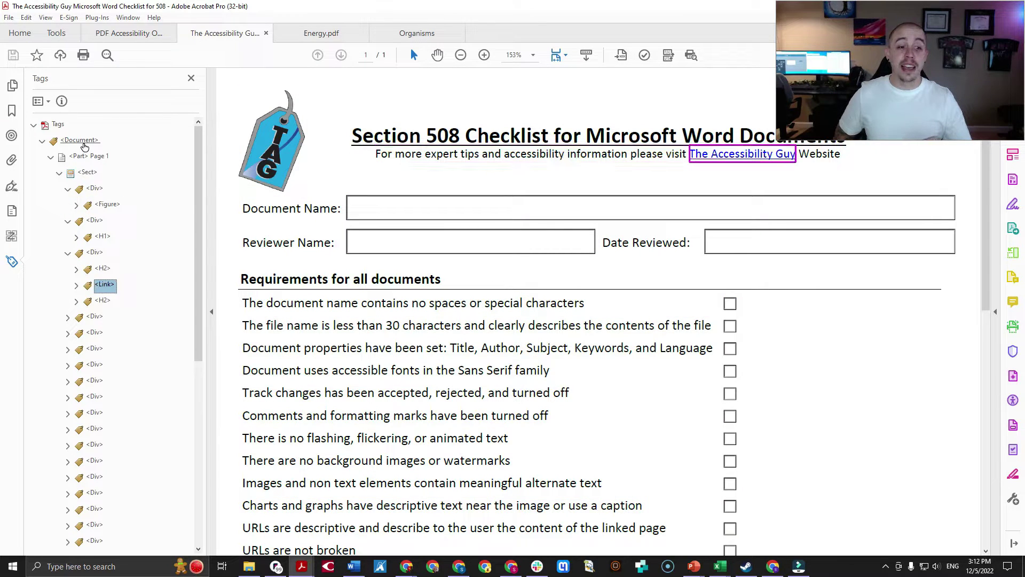
key("Down")
Walk back up toward the Part tag, then down through the logo Div, H1 title and subheading Div
key("Up")
key("Up")
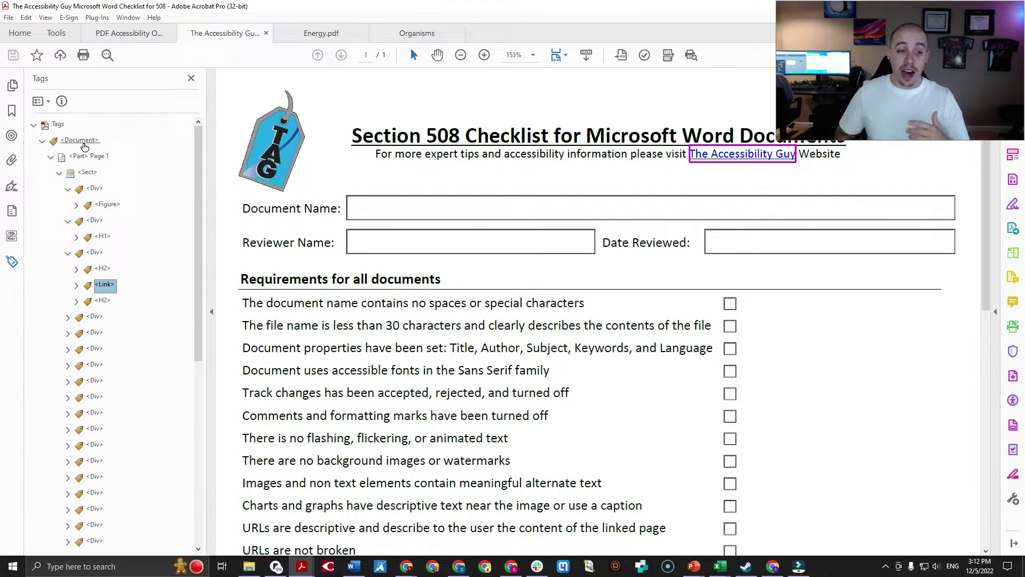
key("Up")
key("Up")
key("Up")
key("Up")
key("Up")
key("Up")
key("Up")
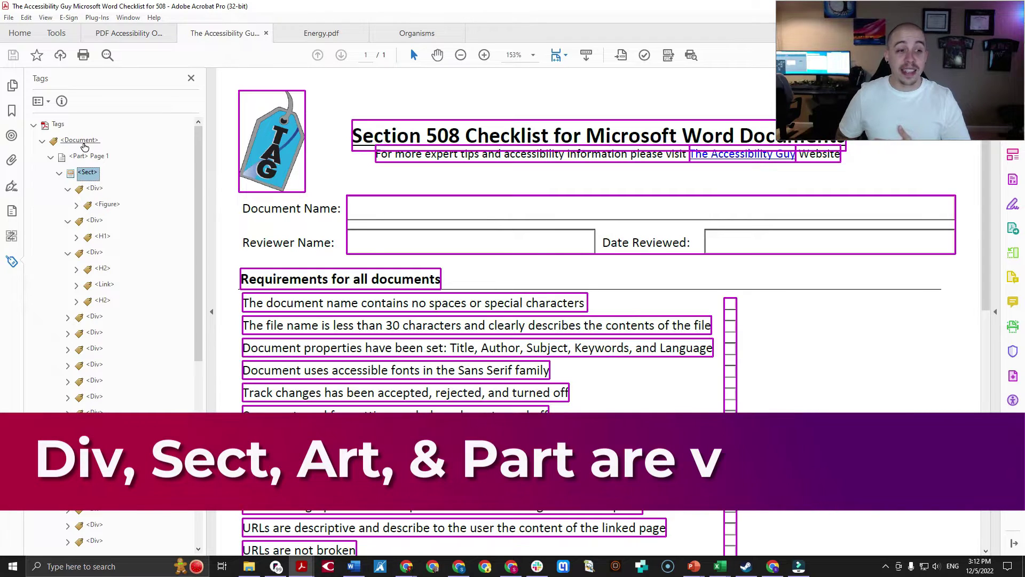
key("Up")
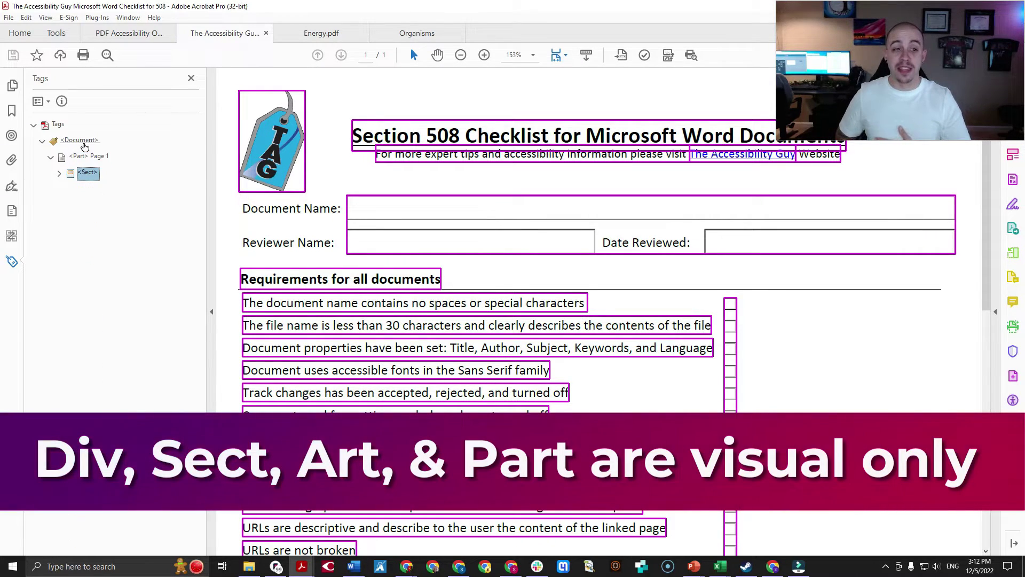
key("Down")
key("Left")
key("Down")
key("Down")
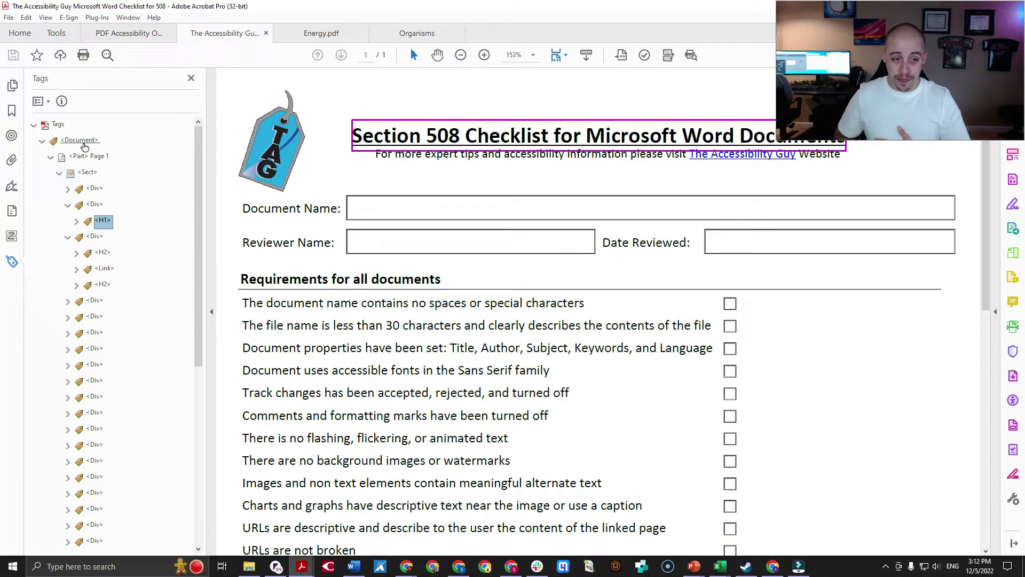
key("Down")
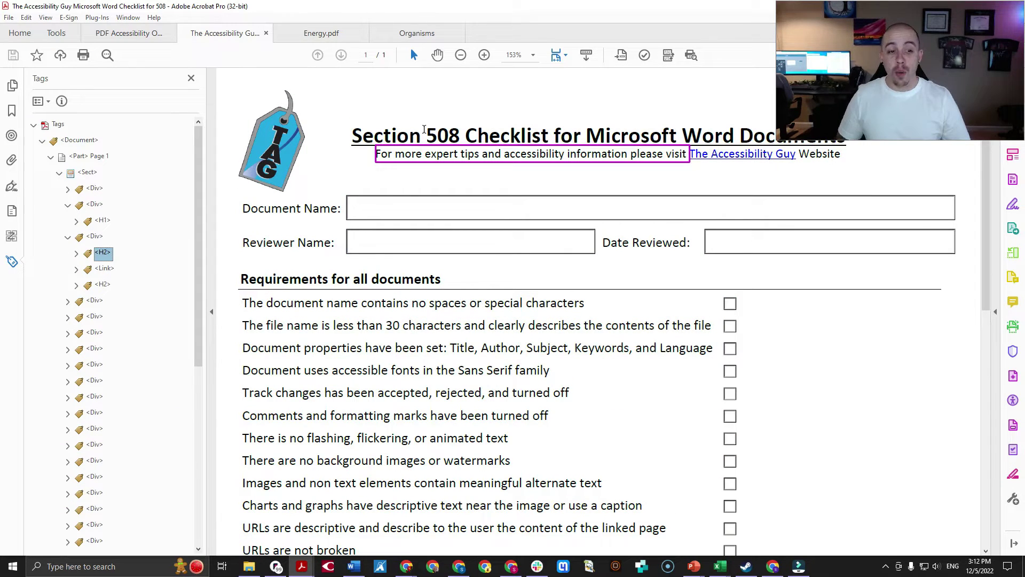
key("Down")
key("Down")
key("Down")
key("Down")
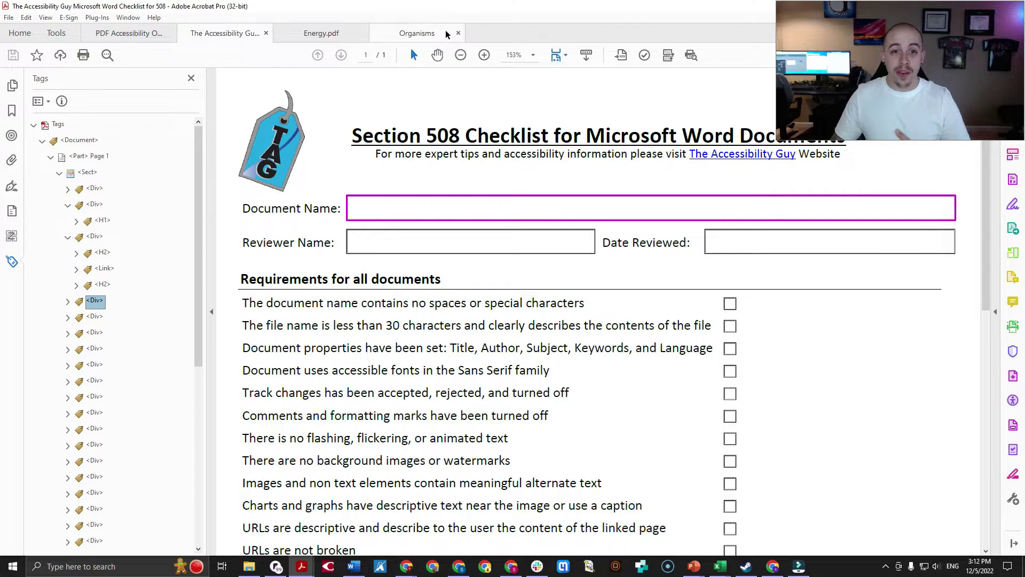
Switch to the Organisms PDF and select its H1 heading tag and the following P tag
left_click(419, 35)
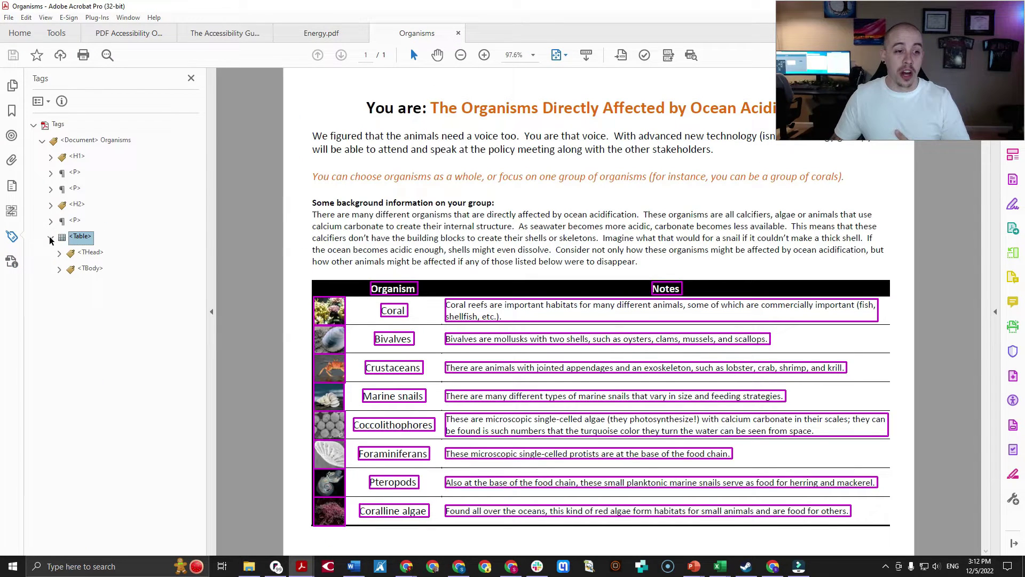
left_click(77, 157)
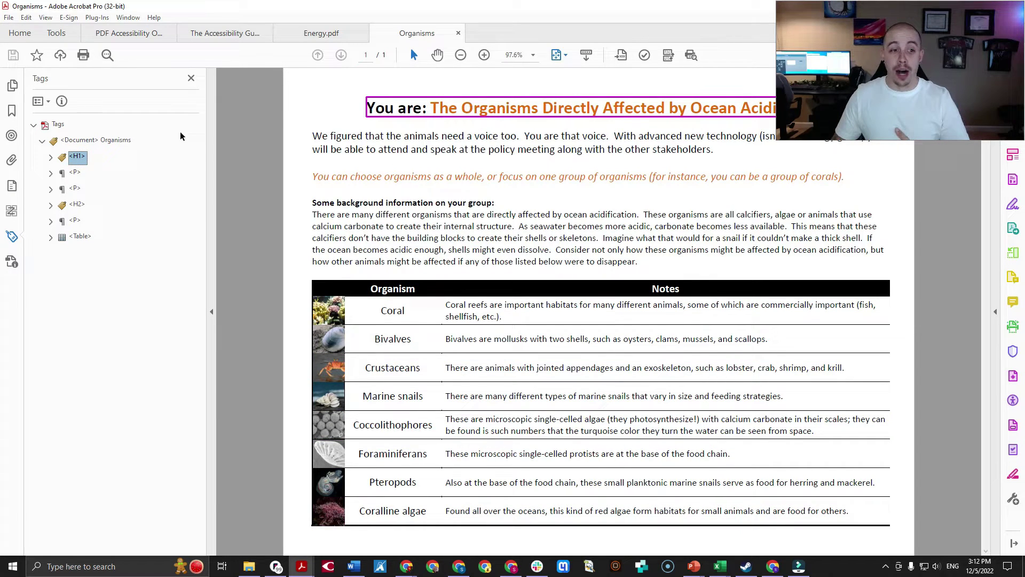
left_click(77, 205)
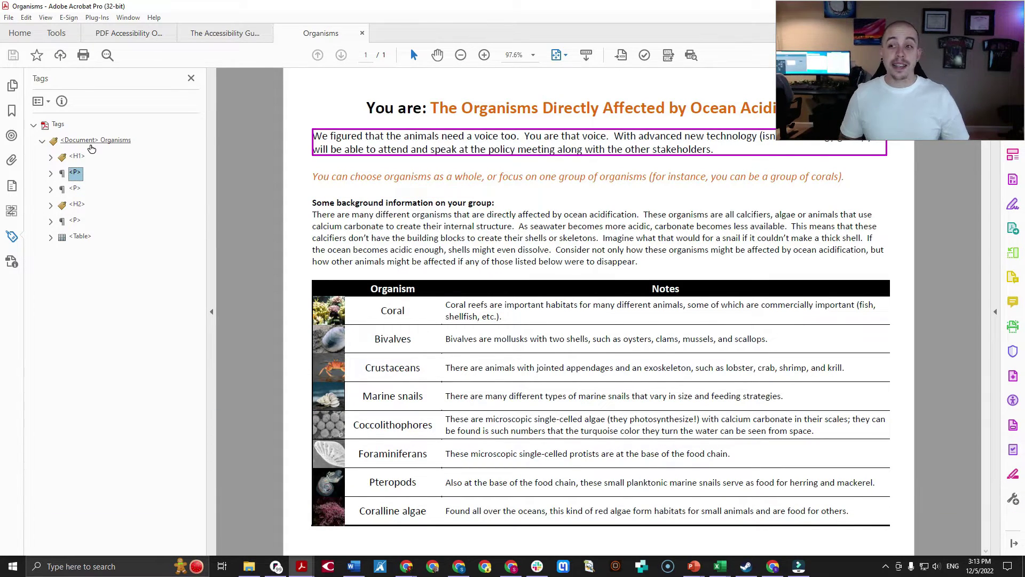
Expand the first paragraph tag to show its text, then move down to the Table tag
key("Right")
key("Down")
key("Up")
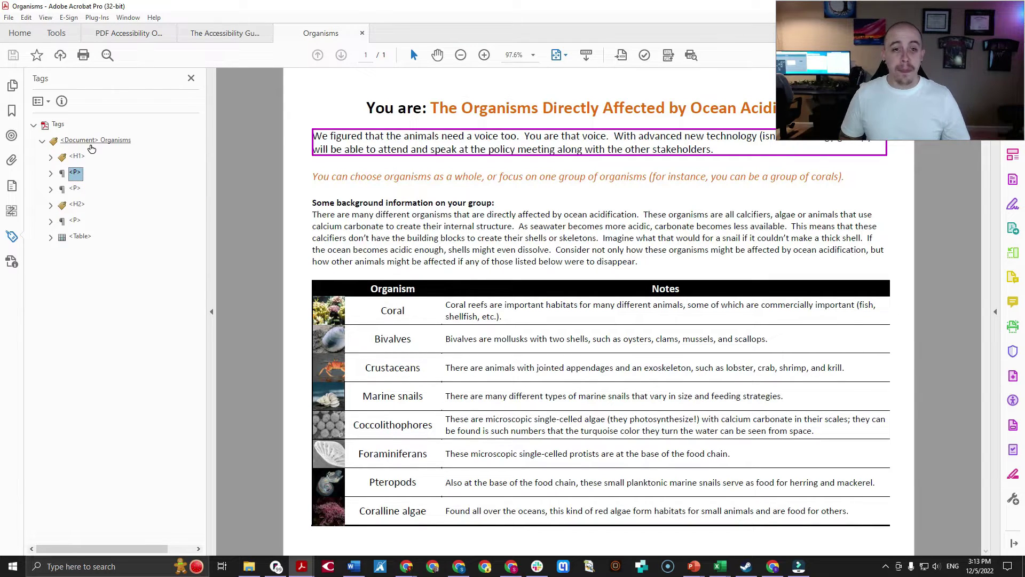
key("Down")
key("Down")
key("Down")
key("Down")
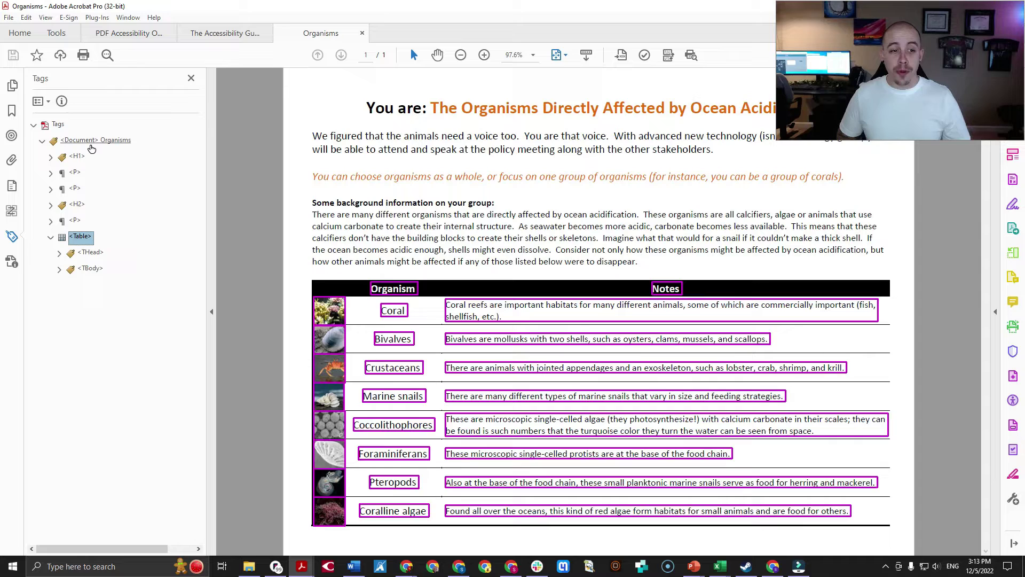
key("Down")
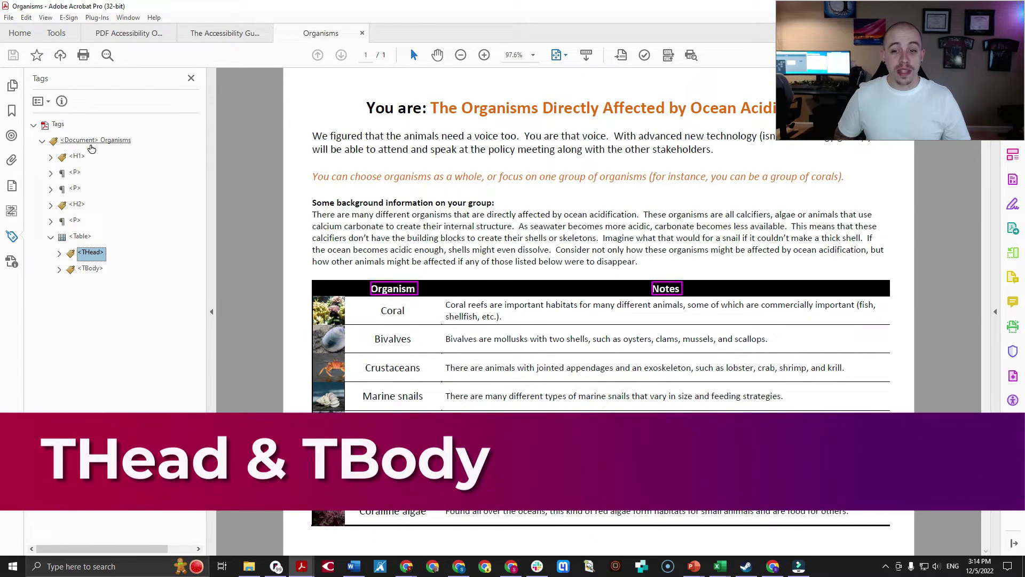
Expand the Table into THead and TBody, reaching the Notes header cell, then return to THead
key("Right")
key("Down")
key("Down")
key("Down")
key("Down")
key("Down")
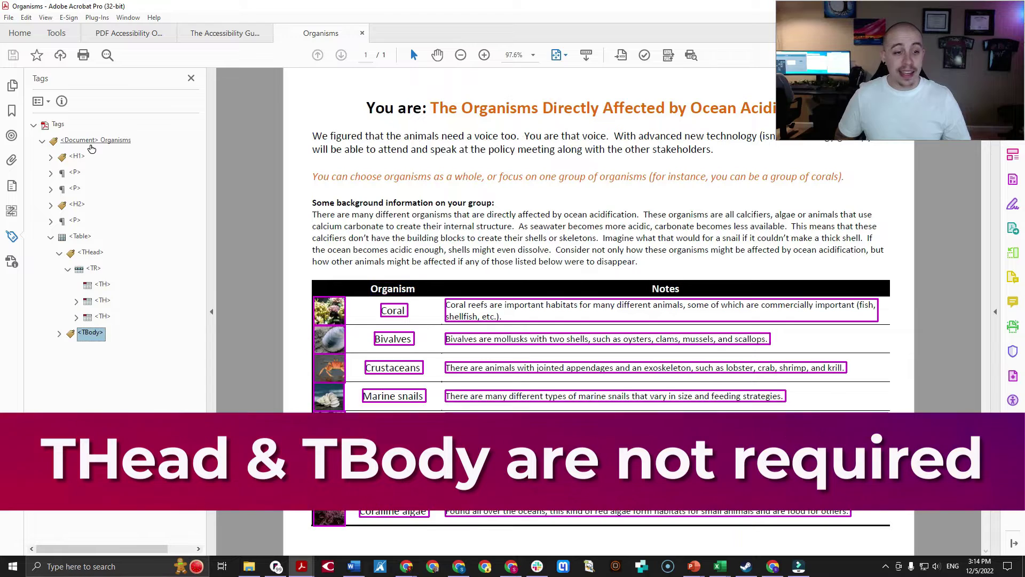
key("Right")
key("Down")
key("Up")
key("Up")
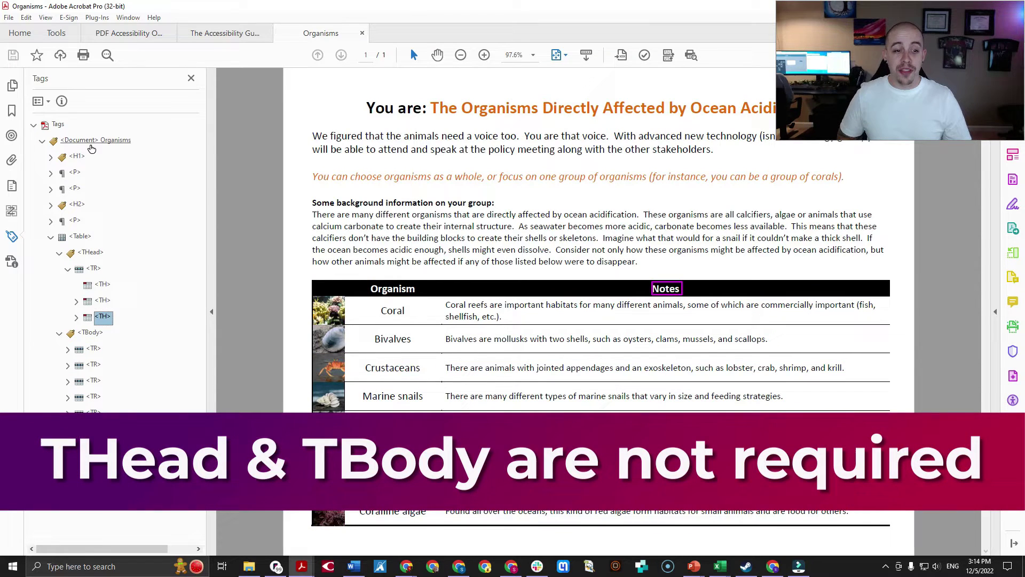
key("Up")
key("Up")
key("Up")
key("Left")
key("Up")
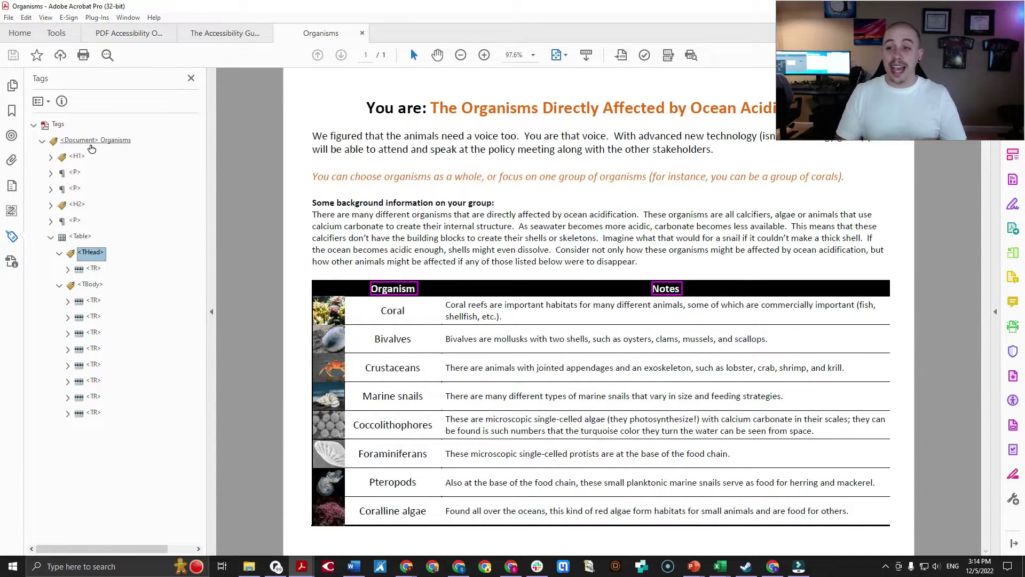
Step between the header row, TBody and the whole Table tag to outline each region on the page
key("Down")
key("Up")
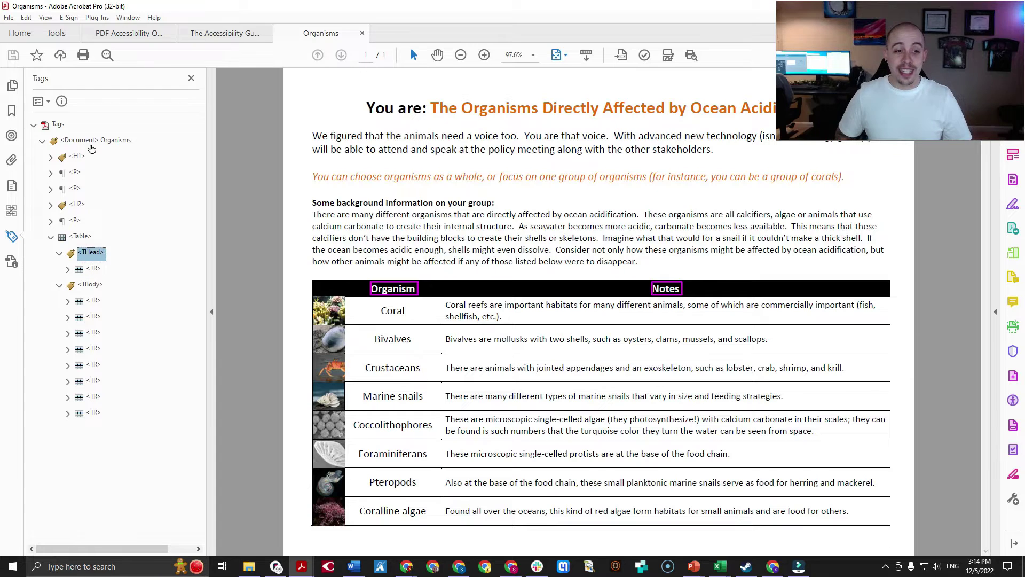
key("Down")
key("Down")
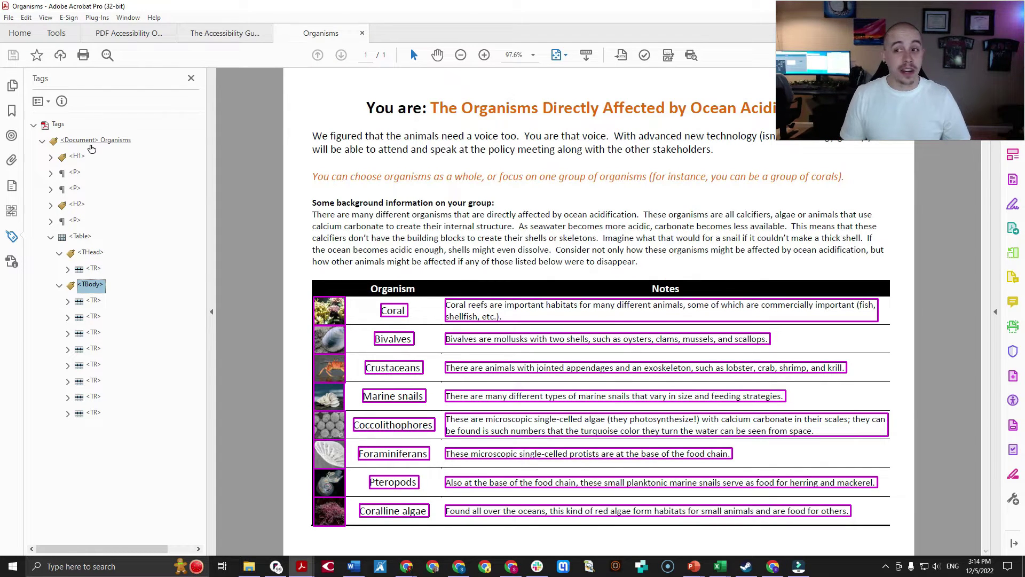
key("Up")
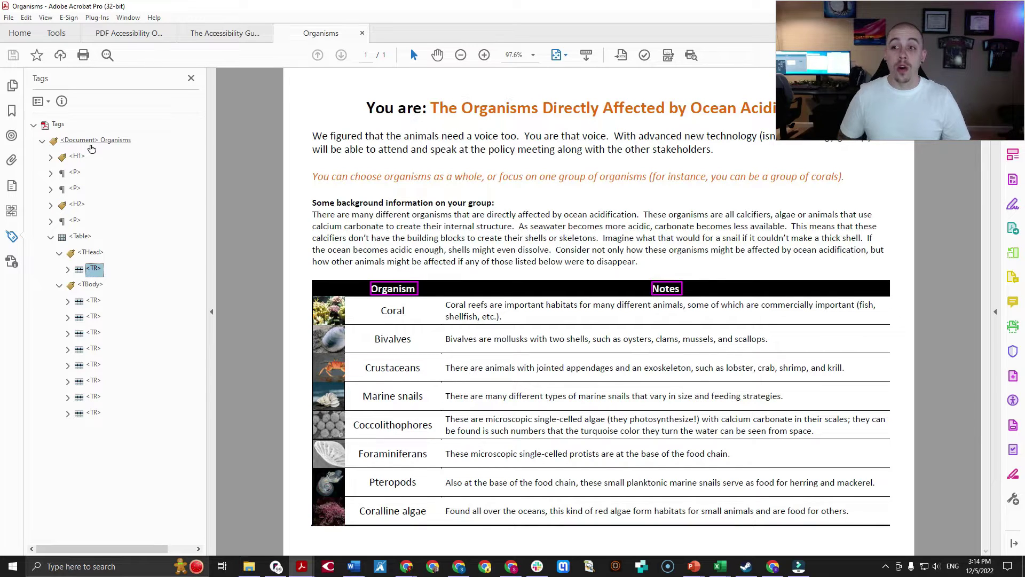
key("Up")
key("Down")
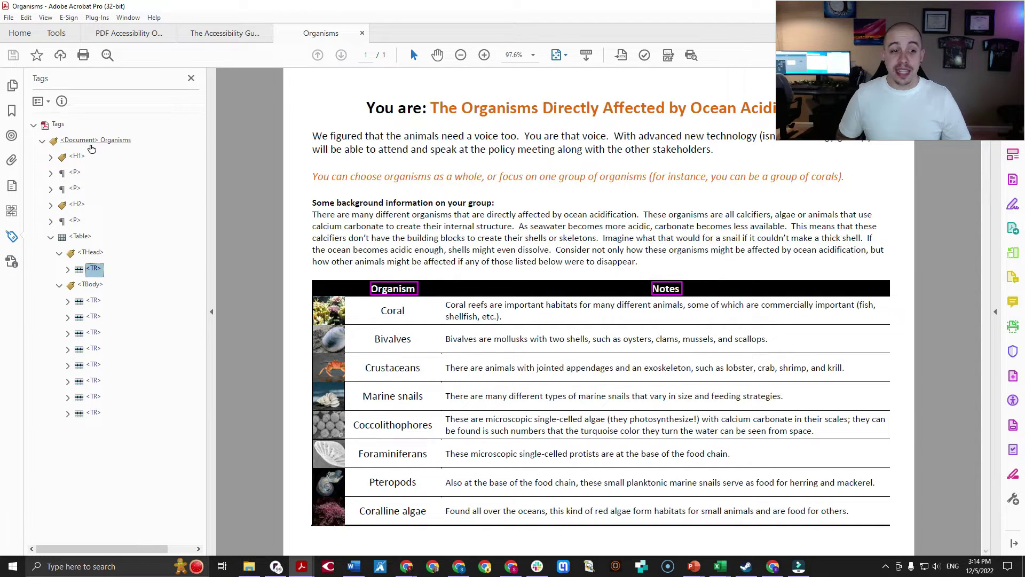
key("Up")
key("Up")
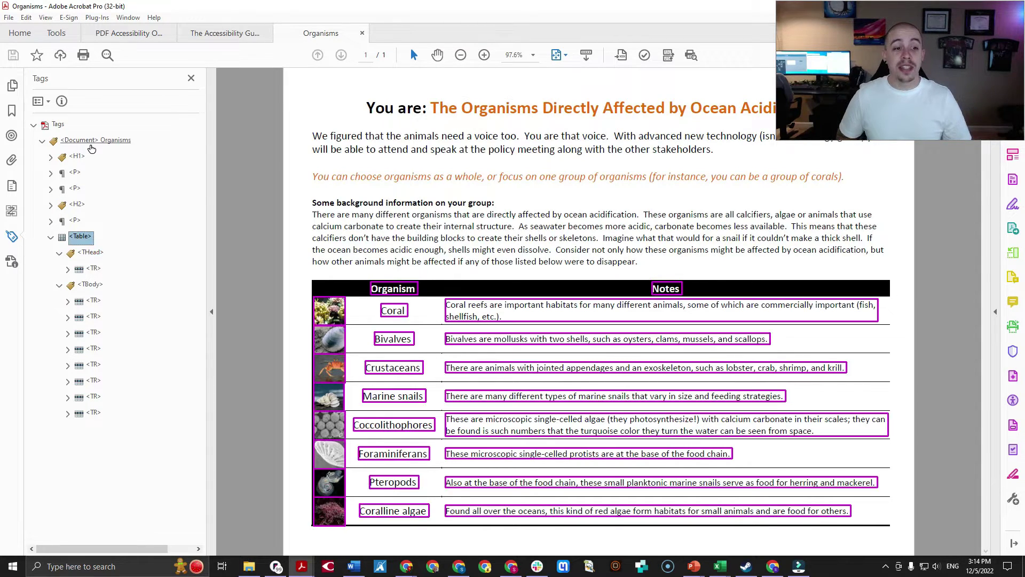
Expand the THead TR to show its TH cells and step through the Organism and Notes header cells
key("Down")
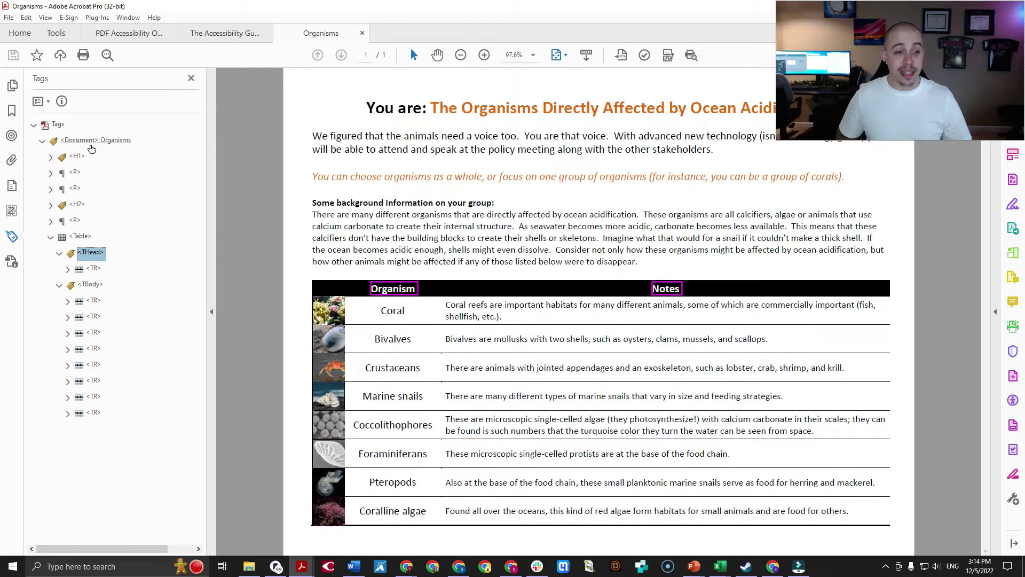
key("Down")
key("Right")
key("Down")
key("Down")
key("Down")
key("Down")
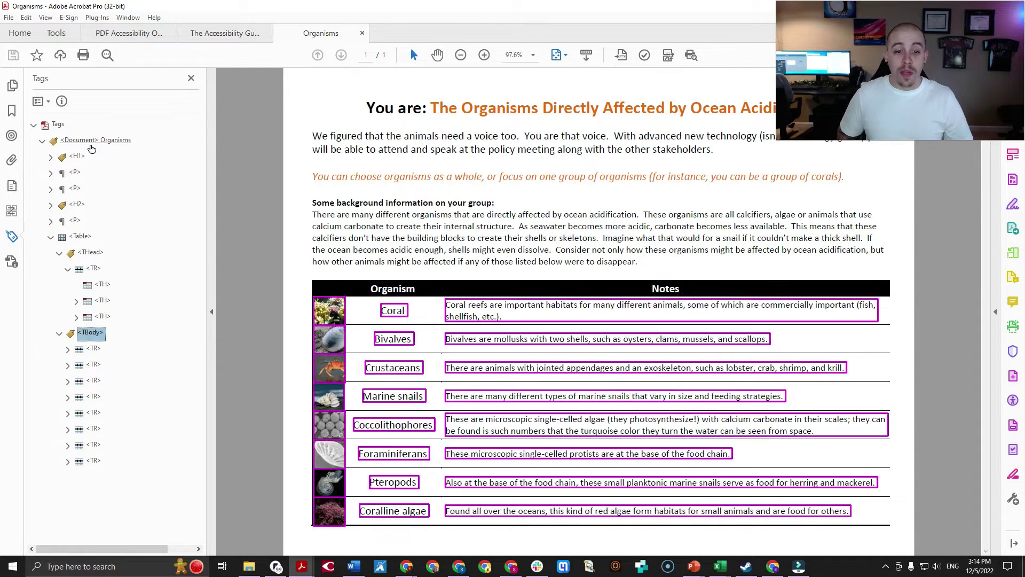
key("Up")
key("Up")
key("Up")
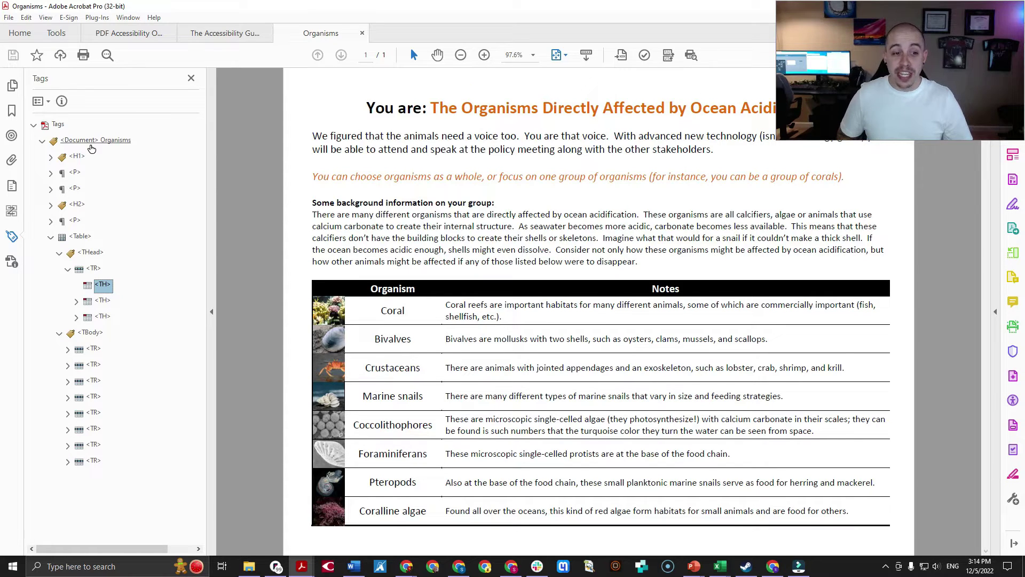
key("Down")
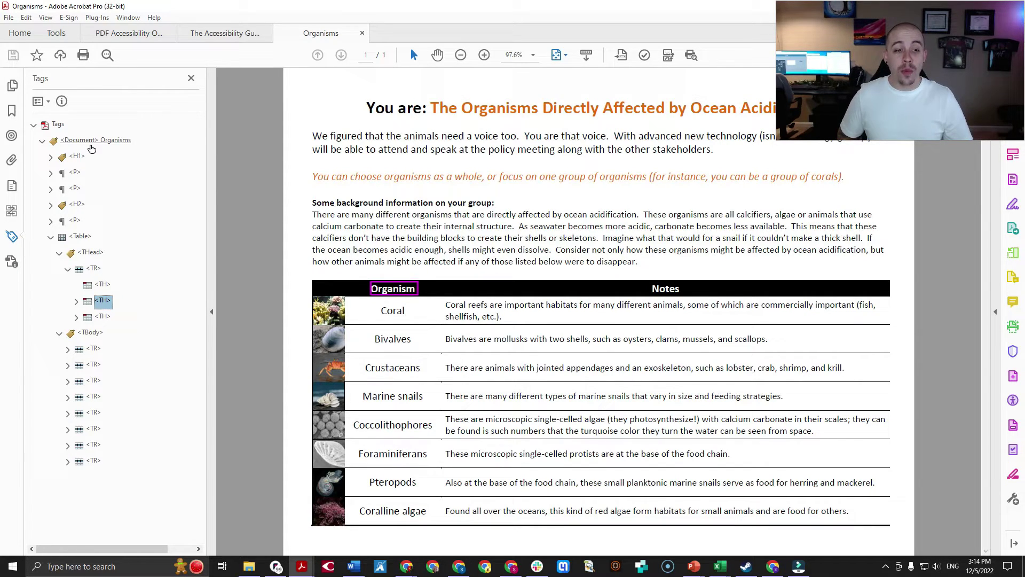
key("Down")
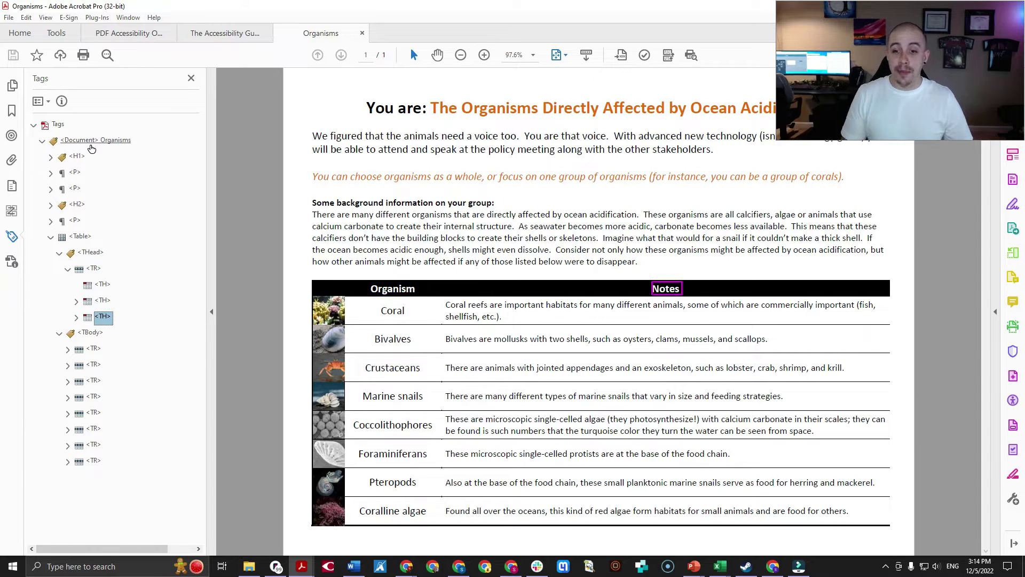
Move into TBody and expand the first row to reach the Coral image cell and text cell
key("Down")
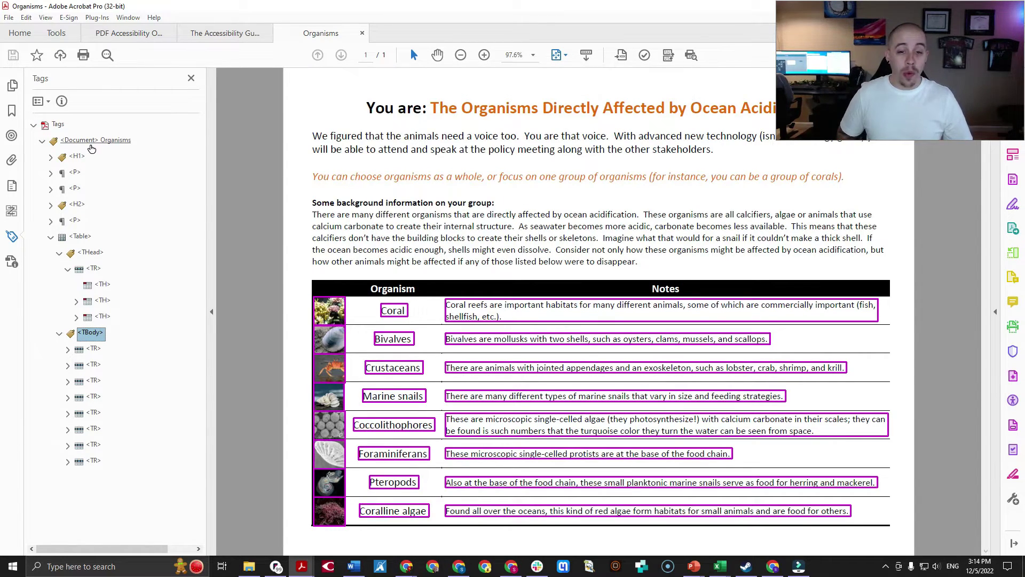
key("Down")
key("Down")
key("Down")
key("Down")
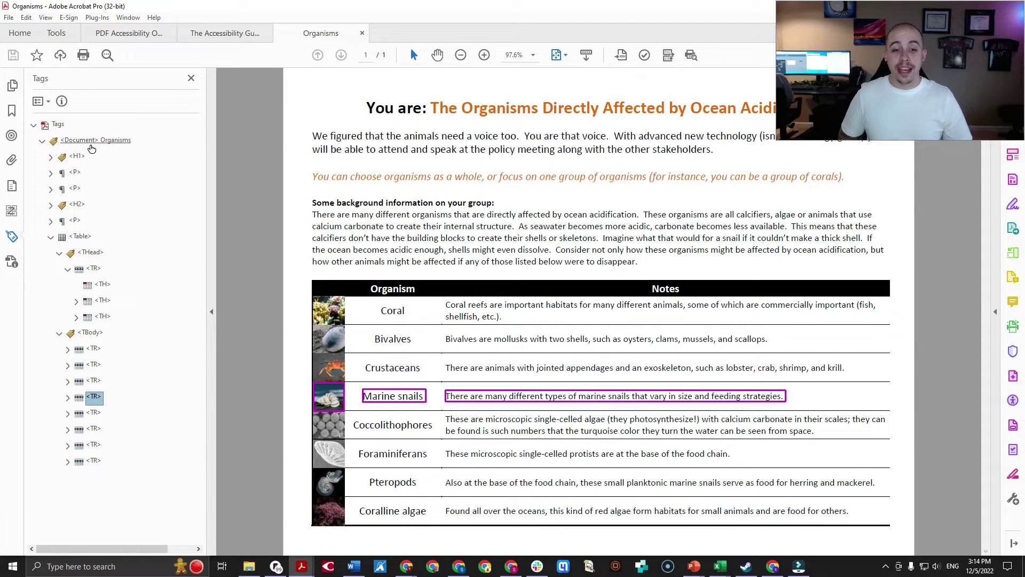
key("Down")
key("Up")
key("Up")
key("Up")
key("Up")
key("Right")
key("Right")
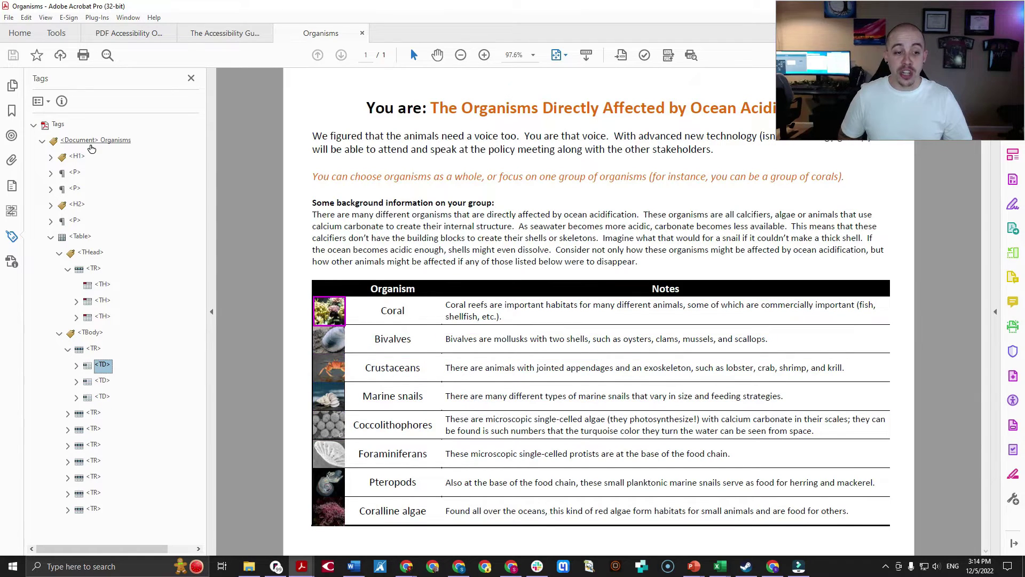
key("Down")
key("Down")
key("Down")
key("Down")
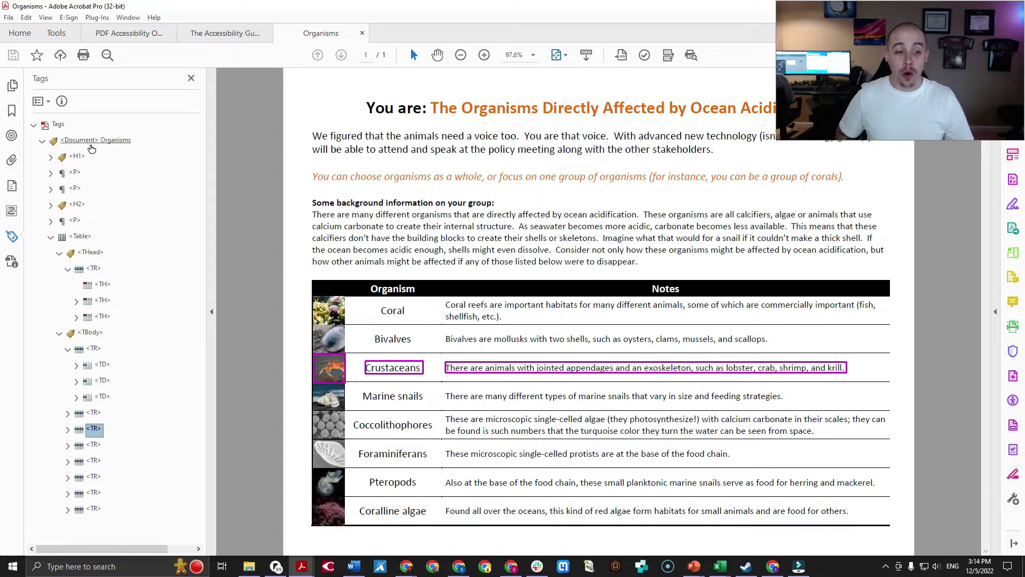
Expand the next body row, then collapse back up to the Table tag
key("Up")
key("Right")
key("Right")
key("Down")
key("Down")
key("Down")
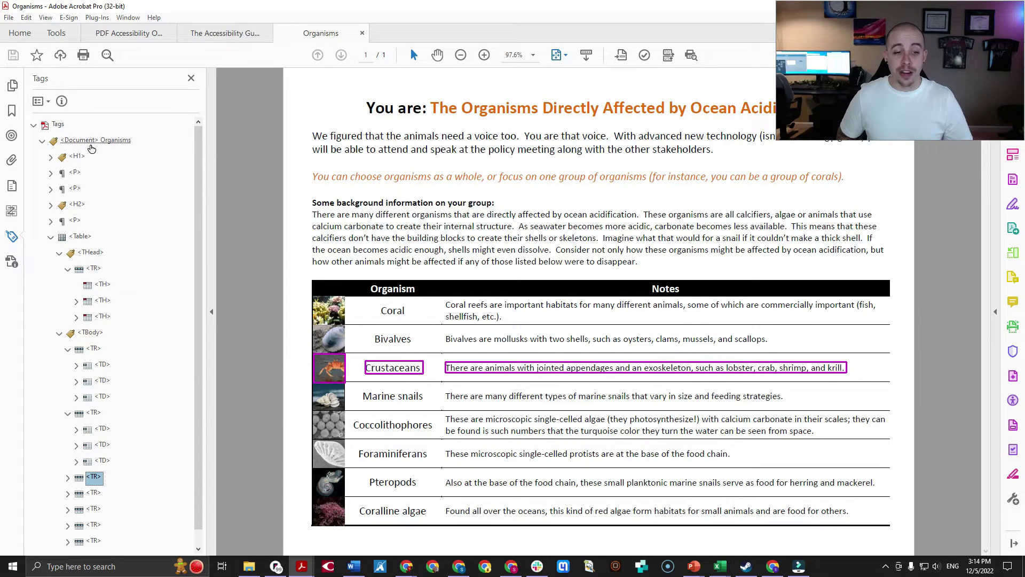
key("Left")
key("Left")
key("Up")
key("Up")
key("Up")
key("Left")
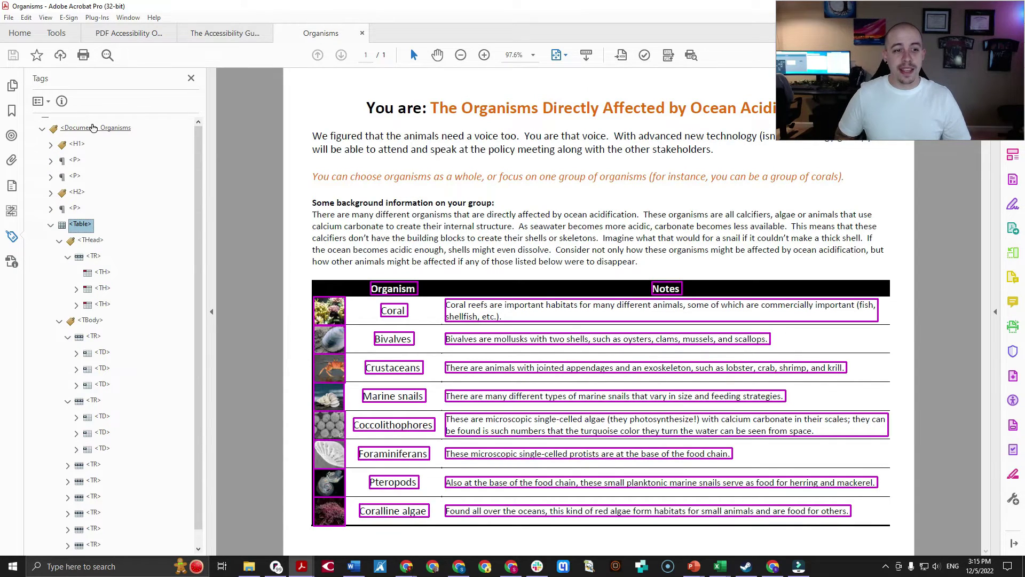
key("Left")
Walk down the body rows and expand the Bivalves row into its TD cells and Figure tag
key("Right")
key("Down")
key("Down")
key("Down")
key("Down")
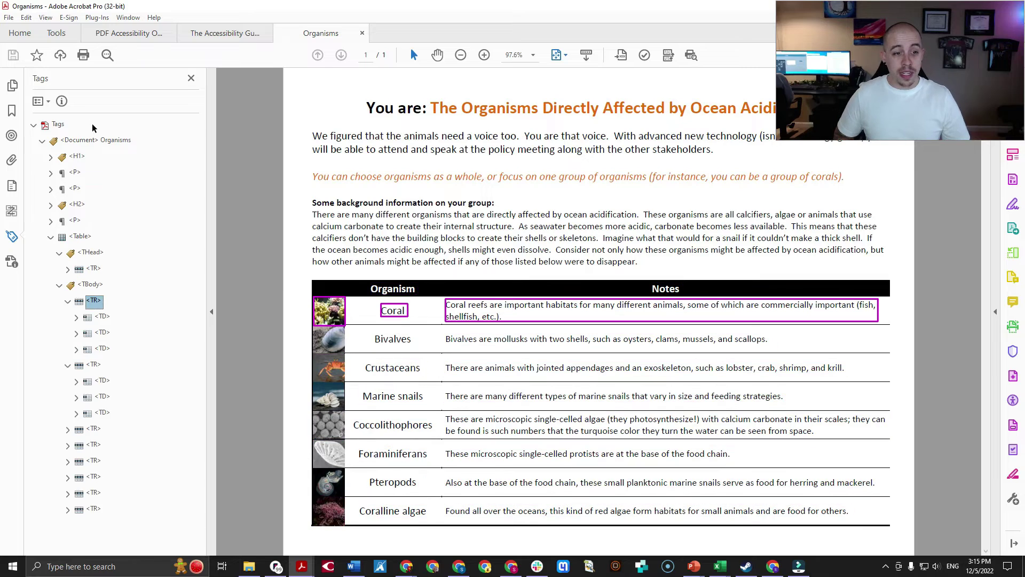
key("Down")
key("Down")
key("Down")
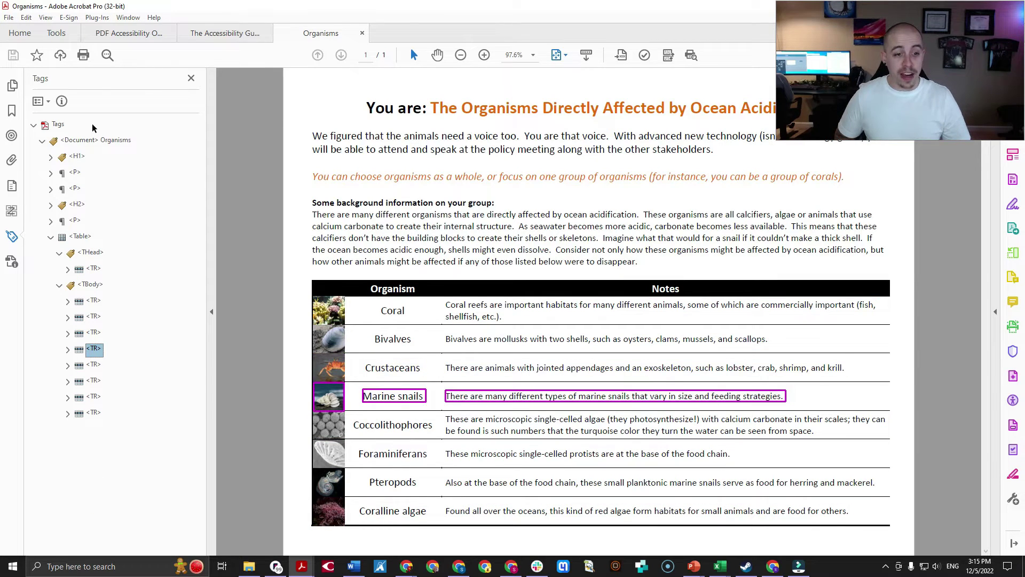
key("Down")
key("Down")
key("Down")
key("Down")
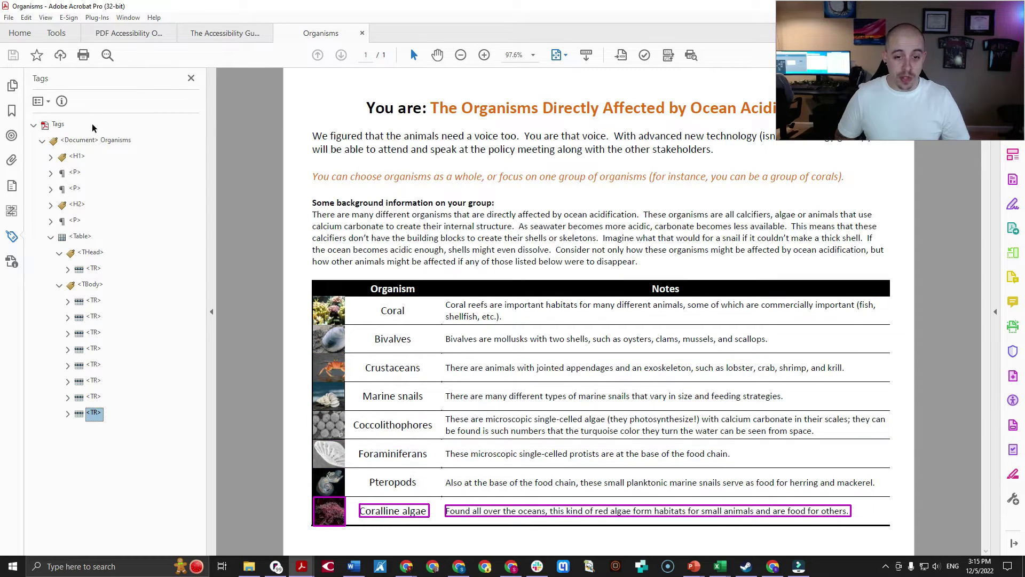
key("Up")
key("Up")
key("Up")
key("Up")
key("Up")
key("Up")
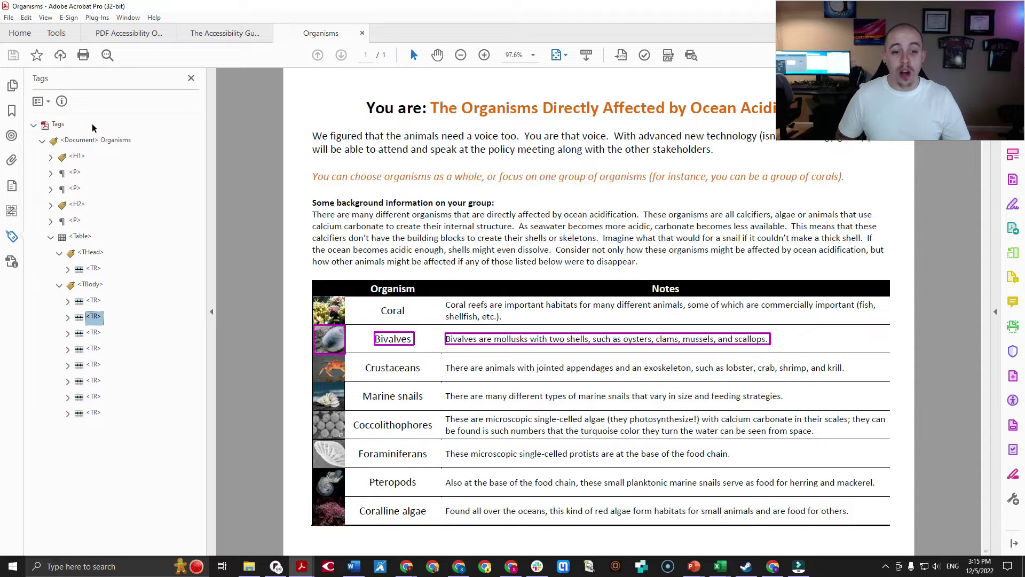
key("Right")
key("Right")
key("Right")
key("Right")
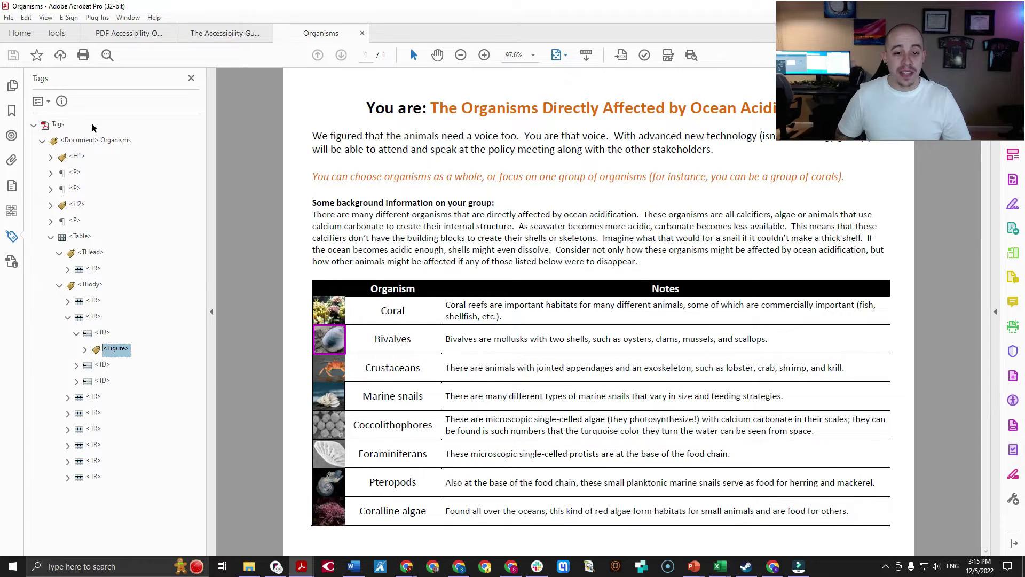
key("Left")
key("Up")
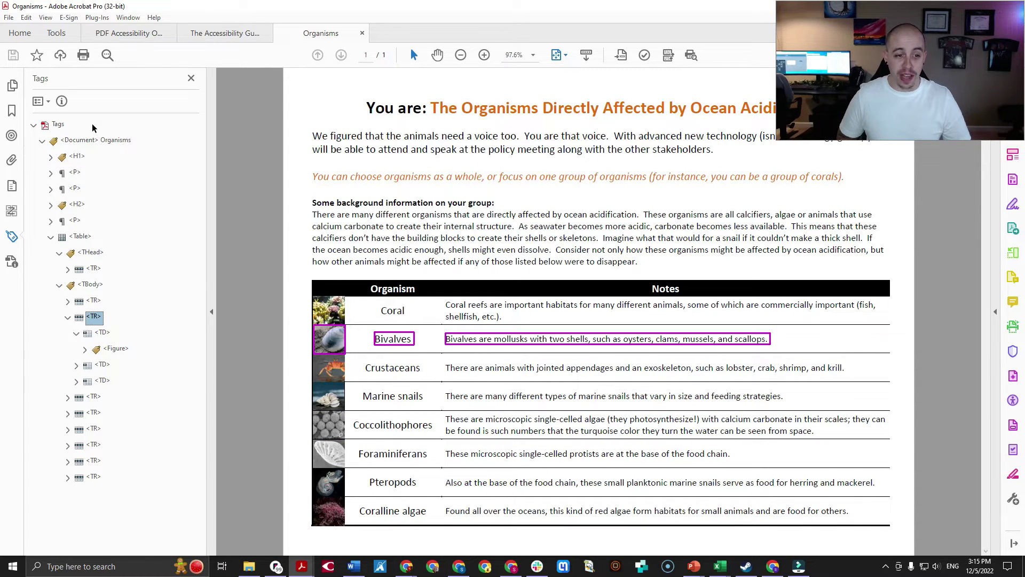